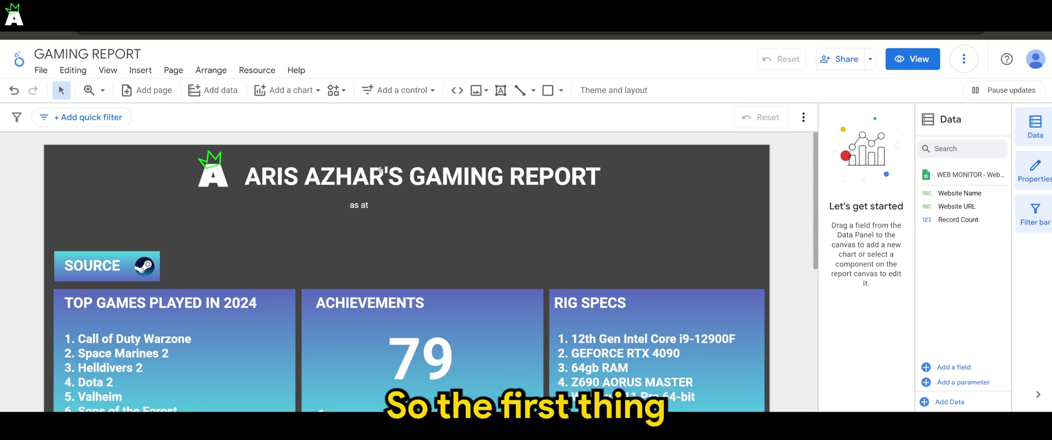
# Step: Pick the first Table option from the chart types list
pyautogui.click(301, 93)
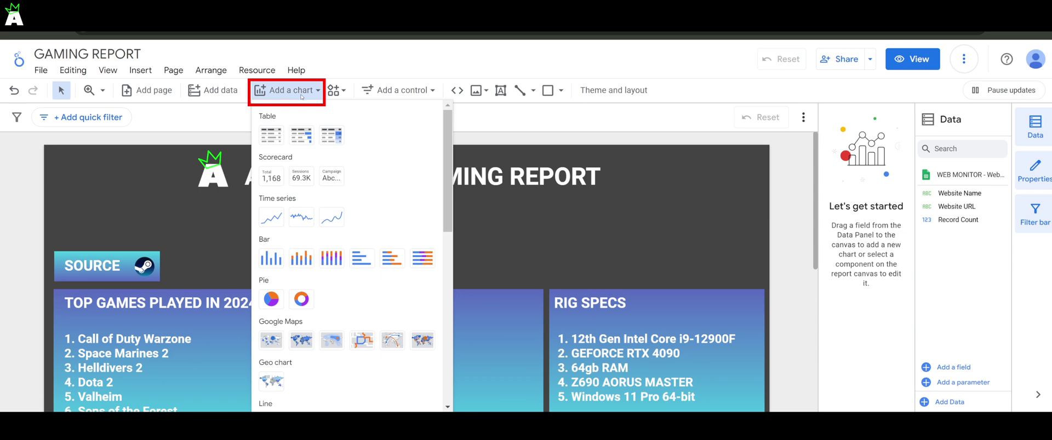
pyautogui.scroll(-10, 349, 273)
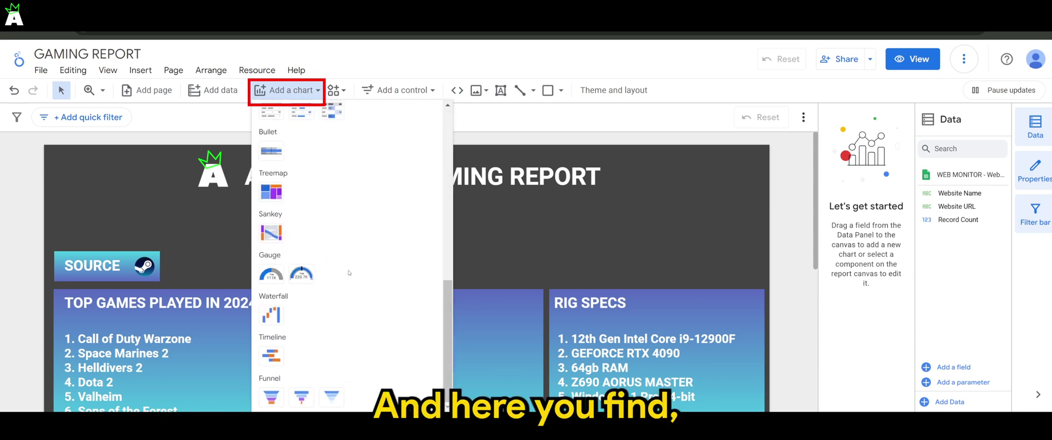
pyautogui.scroll(2, 349, 279)
pyautogui.scroll(8, 349, 284)
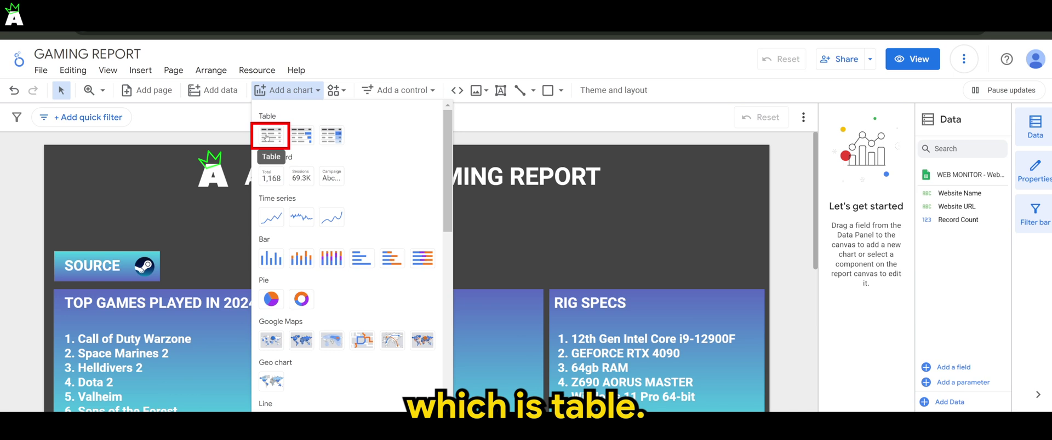
pyautogui.click(265, 137)
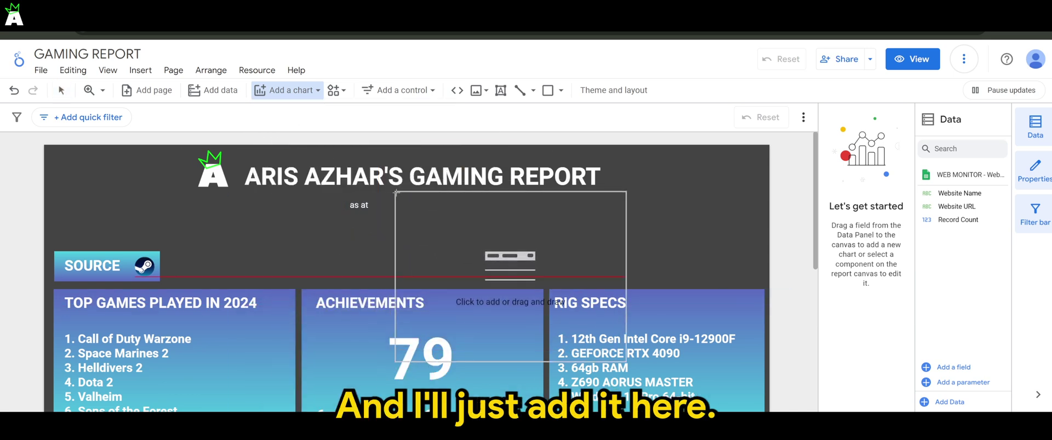
# Step: Drop a Website Name / Record Count table beside the 'as at' text and begin adding a dimension
pyautogui.click(385, 198)
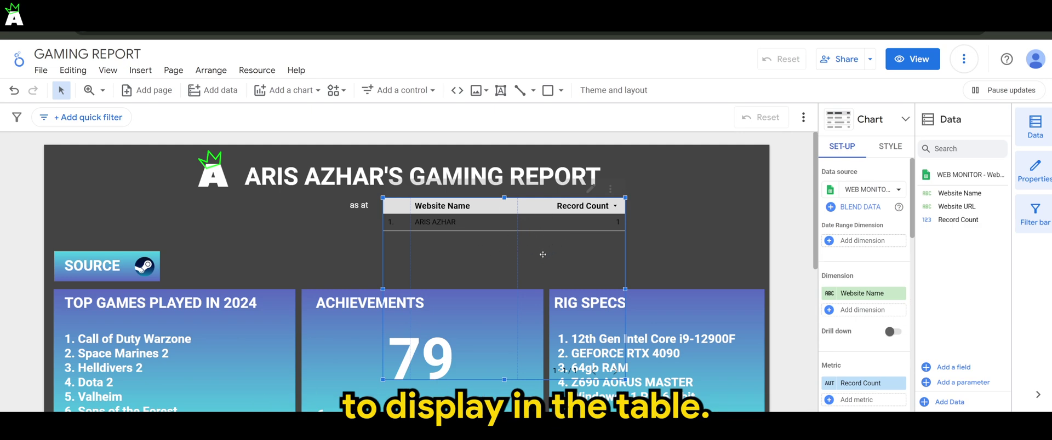
pyautogui.click(854, 311)
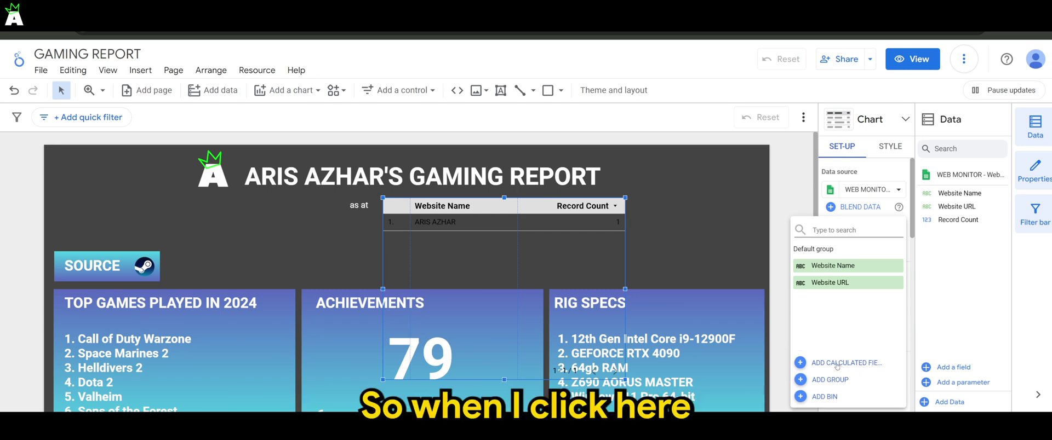
# Step: Create a calculated field CURRENTTIMESTAMP with the formula CURRENT_DATETIME("+08")
pyautogui.click(837, 364)
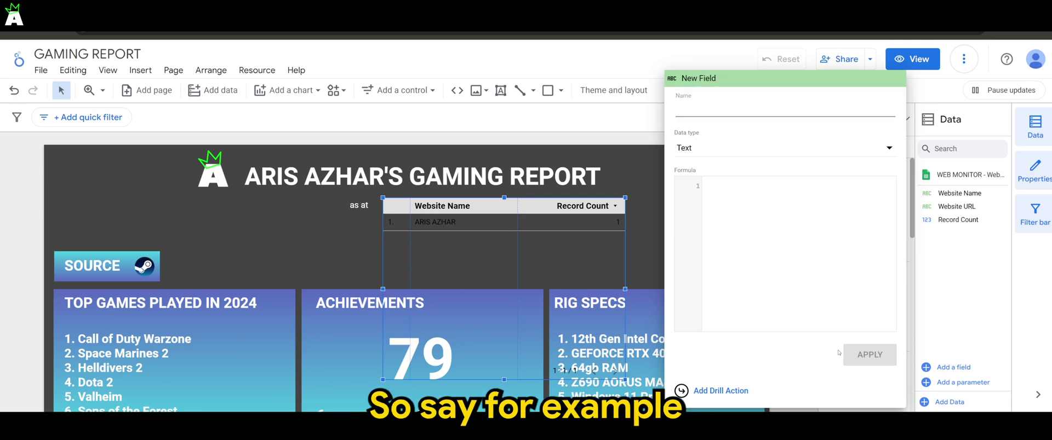
pyautogui.write('CURRENTT')
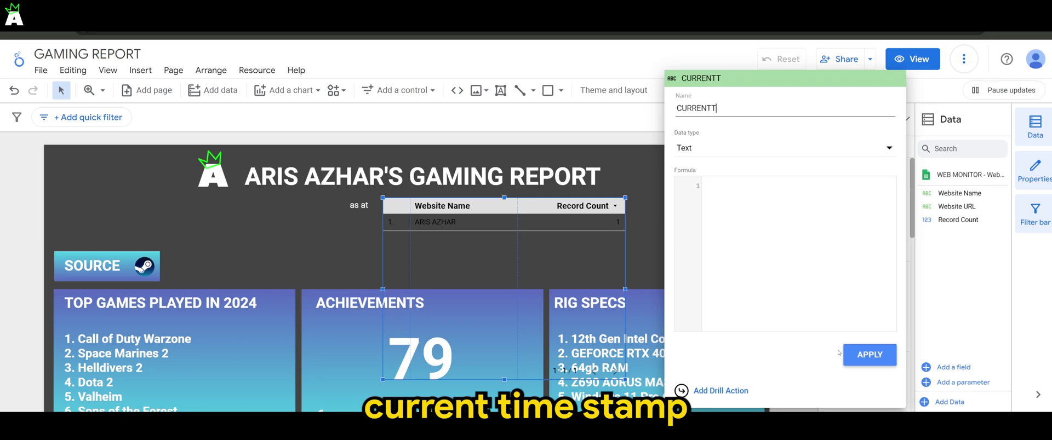
pyautogui.write('IMESTAMP')
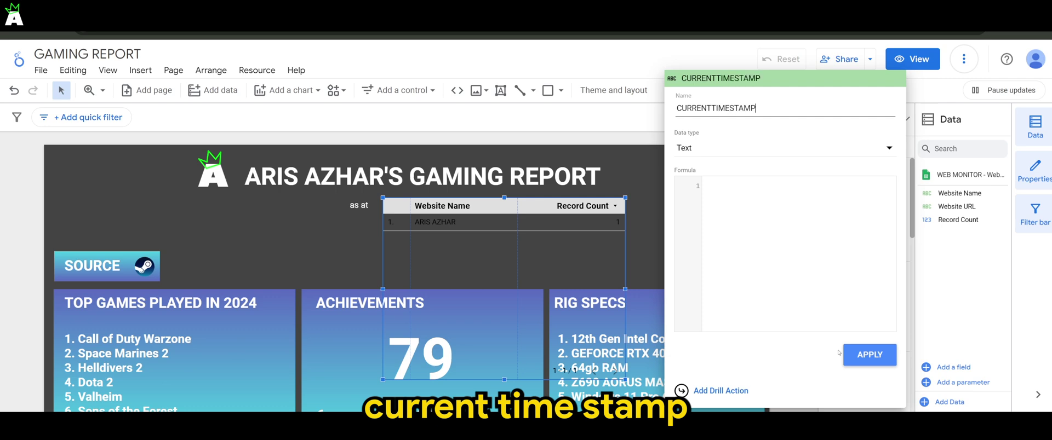
pyautogui.click(737, 190)
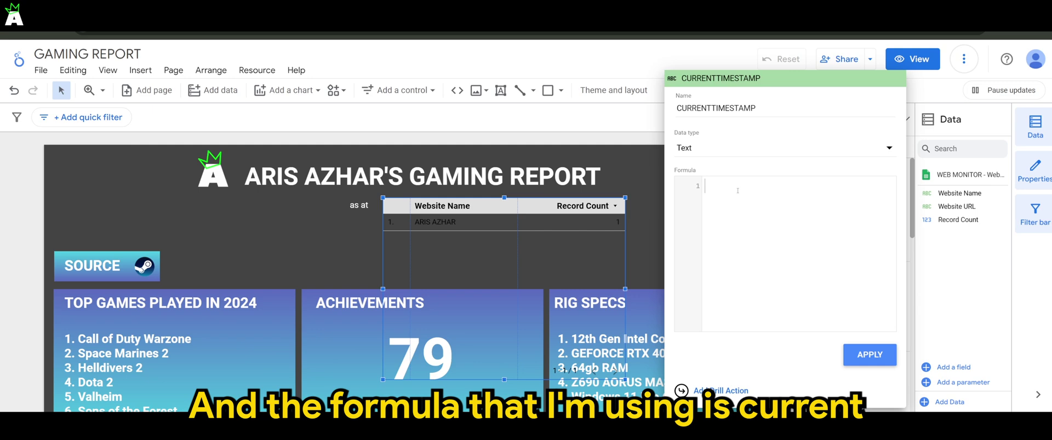
pyautogui.write('CURRENT_DATETIME("+08")')
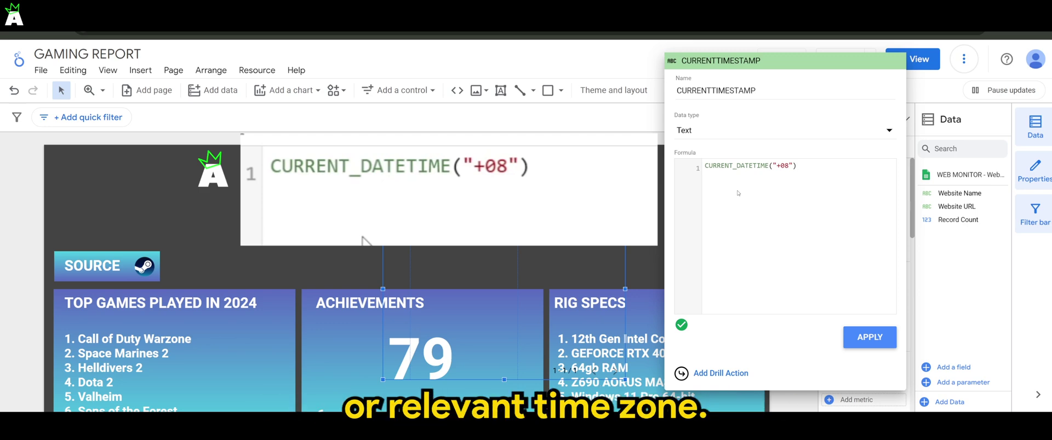
# Step: Apply CURRENTTIMESTAMP and remove Website Name and Record Count, leaving only the timestamp column
pyautogui.click(867, 340)
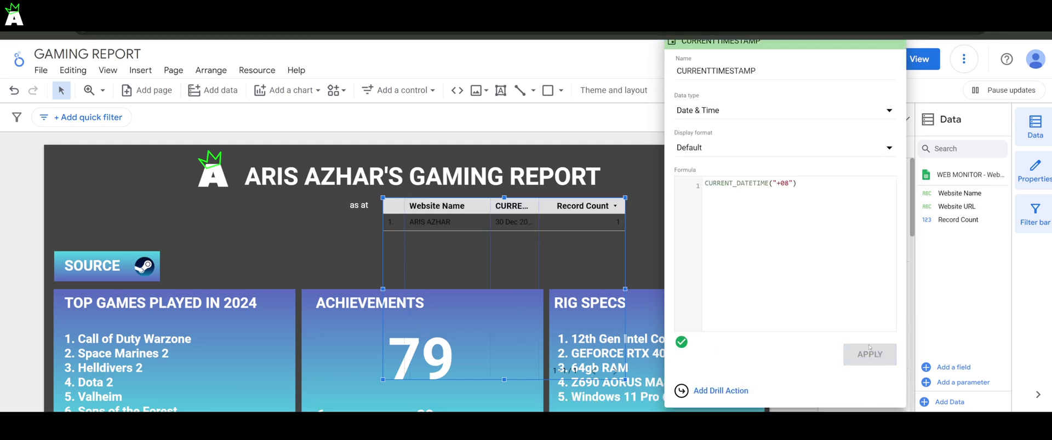
pyautogui.click(664, 225)
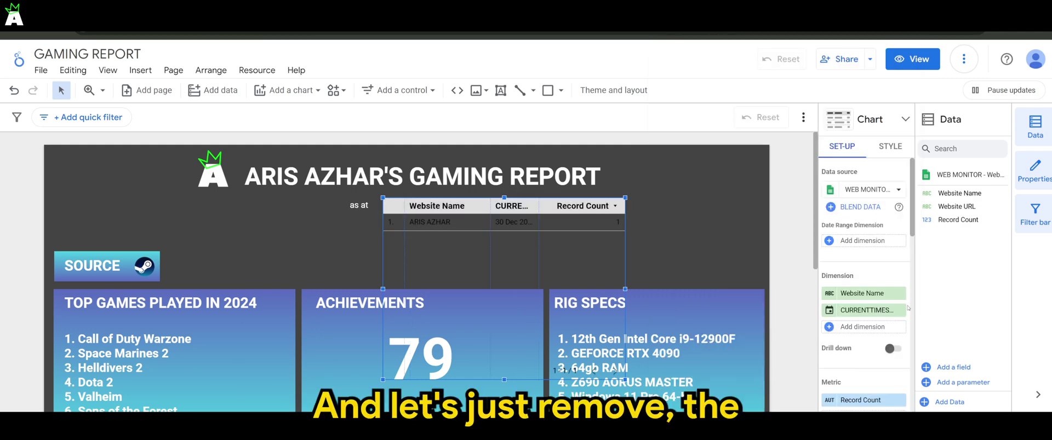
pyautogui.click(900, 293)
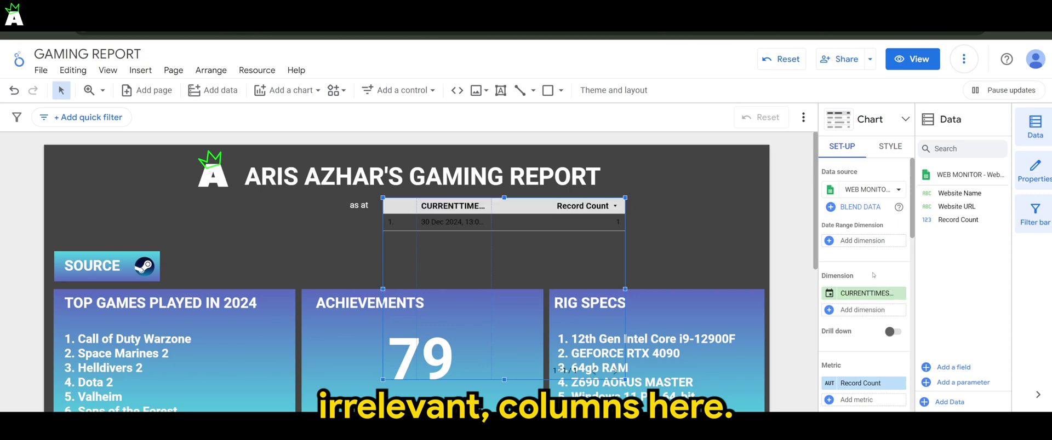
pyautogui.scroll(-2, 873, 275)
pyautogui.moveTo(901, 327)
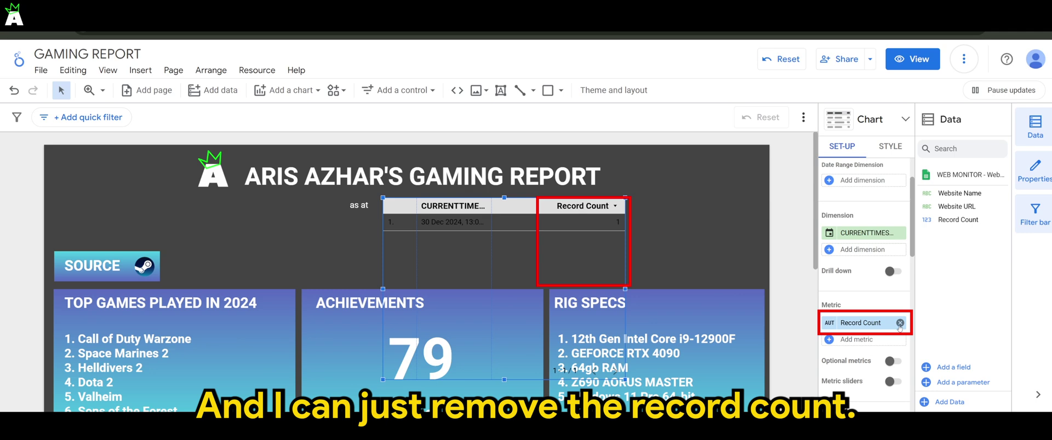
pyautogui.click(900, 324)
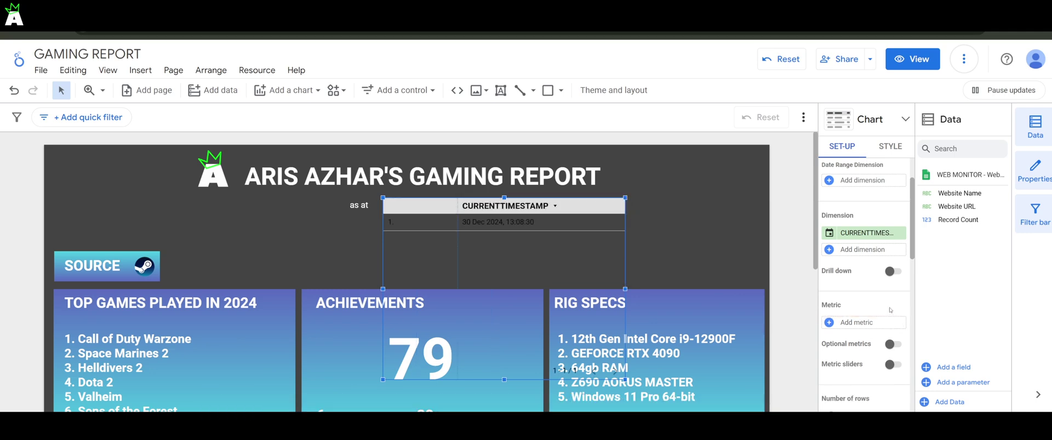
pyautogui.scroll(-6, 871, 307)
# Step: Uncheck Row numbers in the table's Style settings so only the timestamp header and value remain
pyautogui.click(831, 255)
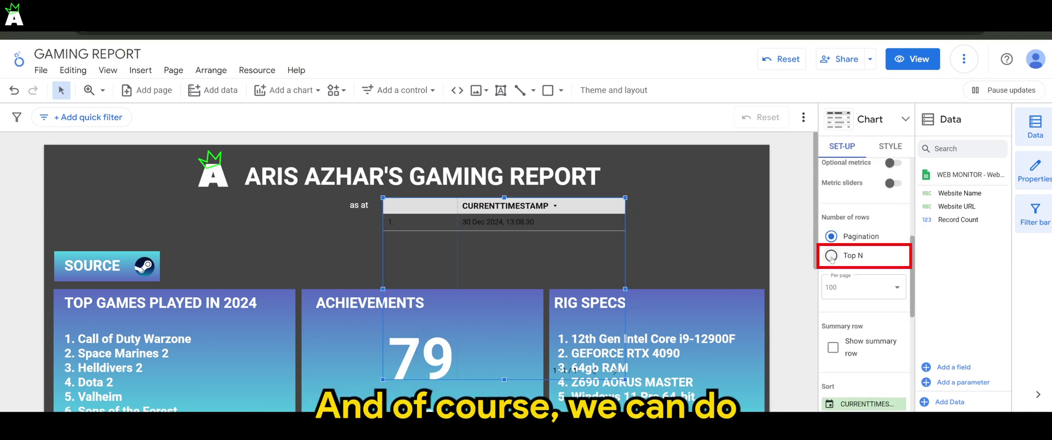
pyautogui.scroll(-3, 862, 323)
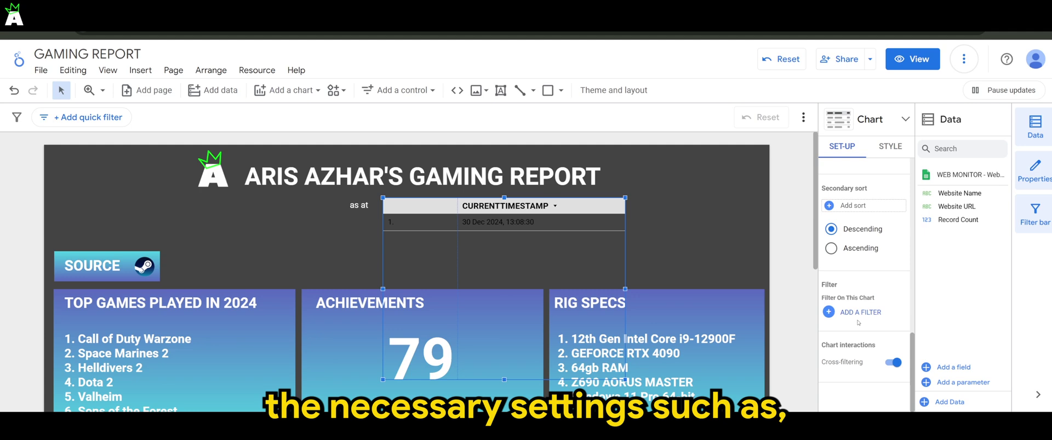
pyautogui.scroll(10, 863, 324)
pyautogui.scroll(-12, 878, 296)
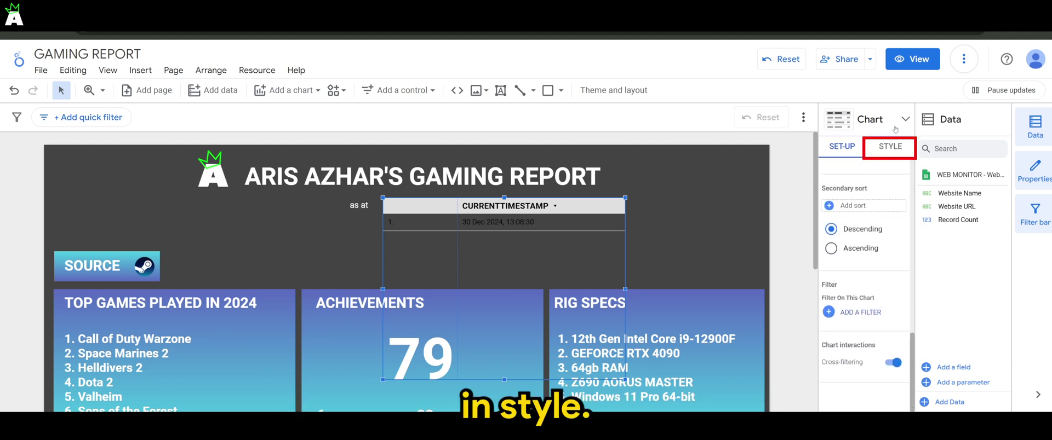
pyautogui.click(890, 146)
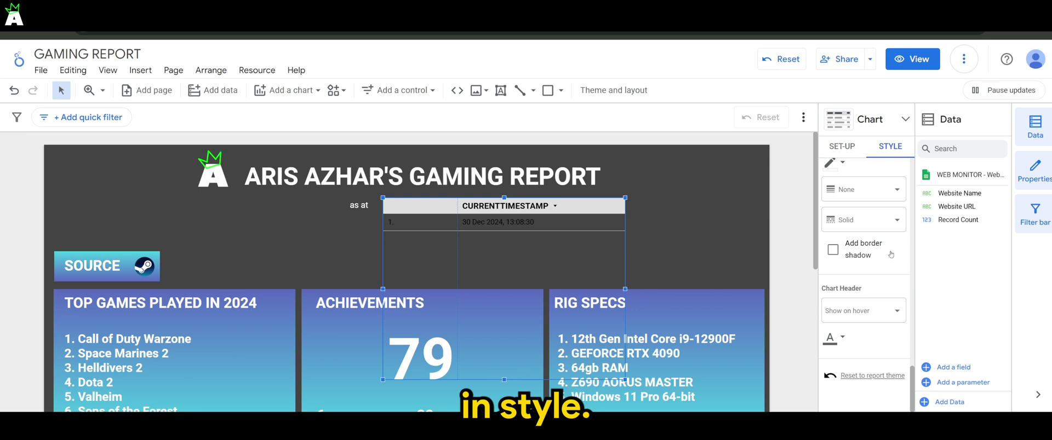
pyautogui.scroll(10, 890, 255)
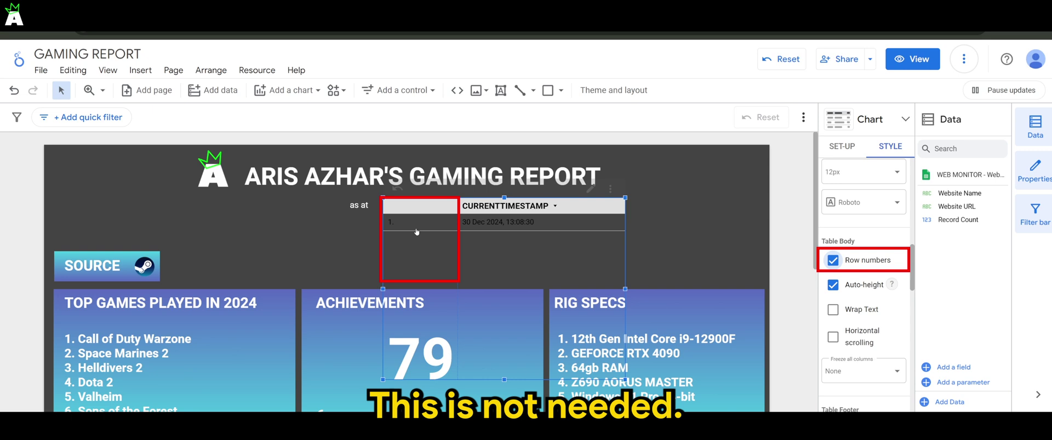
pyautogui.click(832, 260)
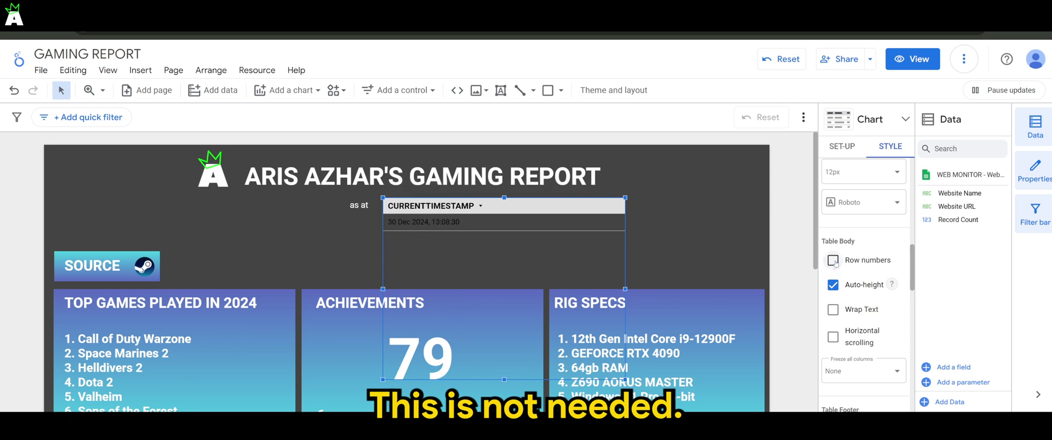
pyautogui.scroll(1, 860, 259)
pyautogui.scroll(3, 860, 259)
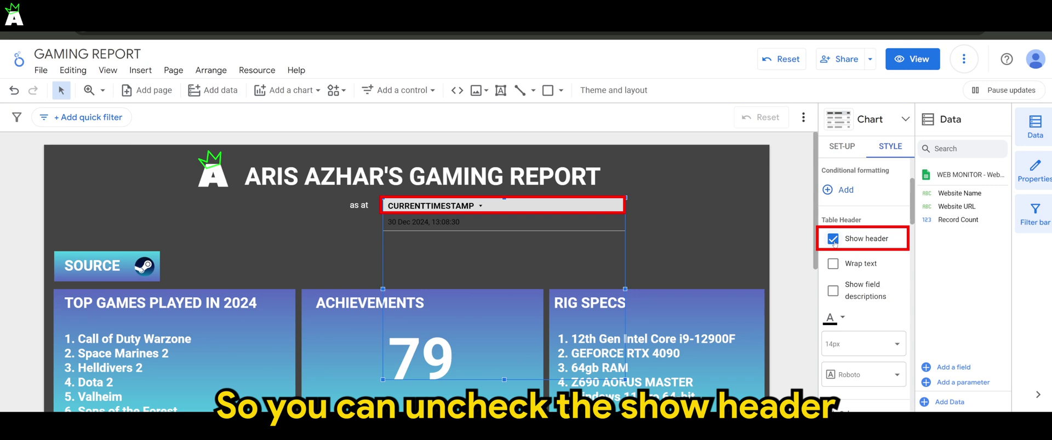
# Step: Hide the table header and make the cell borders transparent
pyautogui.click(831, 240)
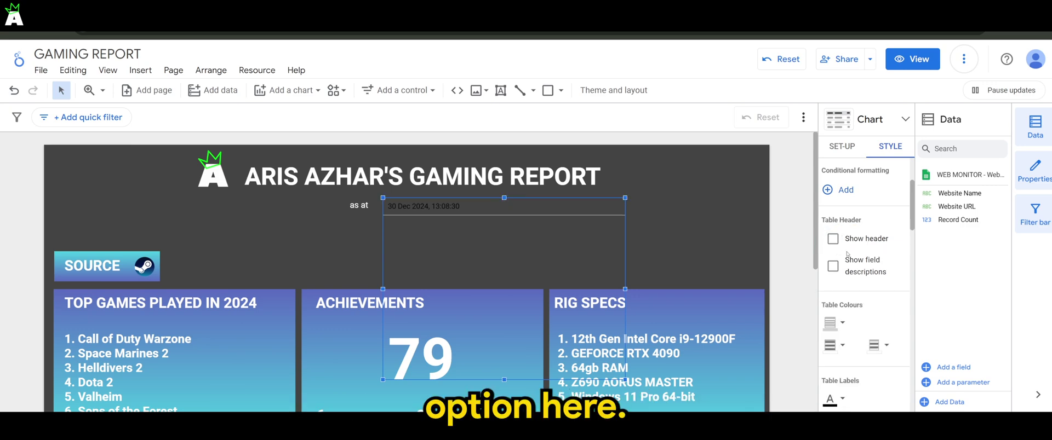
pyautogui.click(844, 327)
pyautogui.click(980, 208)
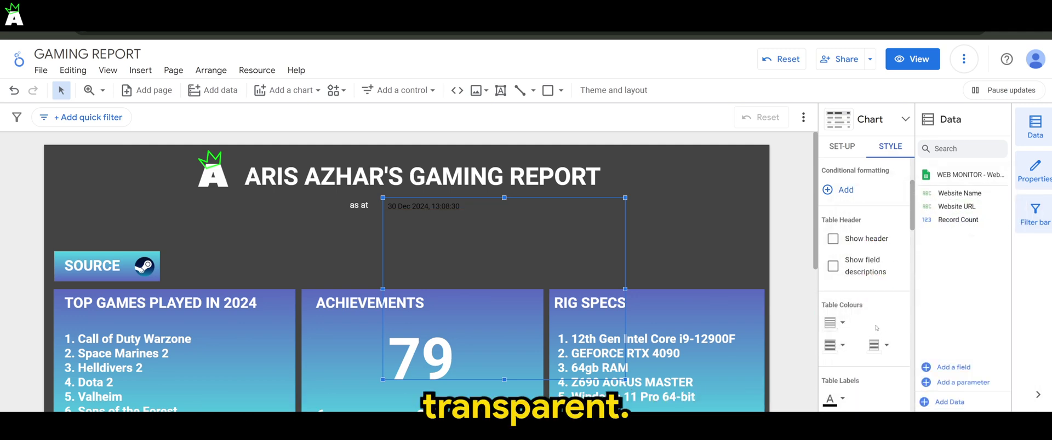
pyautogui.scroll(2, 875, 328)
pyautogui.scroll(-5, 876, 326)
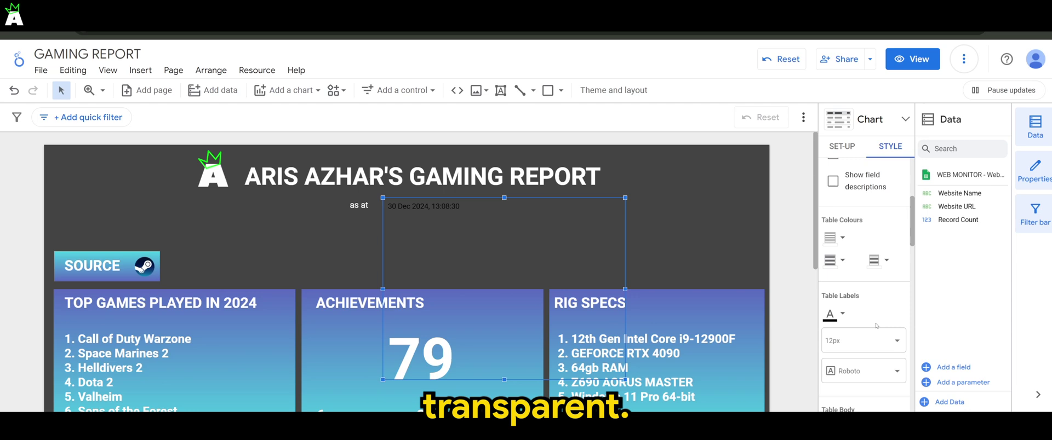
# Step: Set the table label font to white at 24px
pyautogui.click(842, 211)
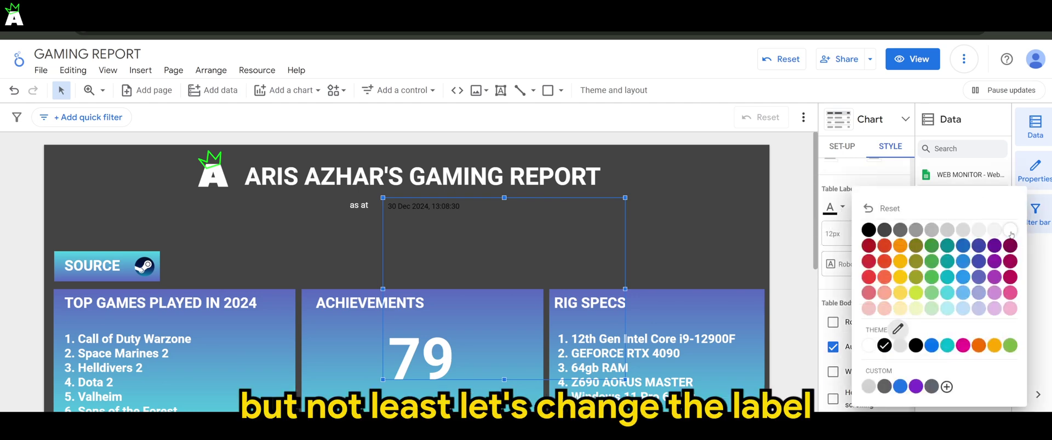
pyautogui.click(892, 332)
pyautogui.click(876, 233)
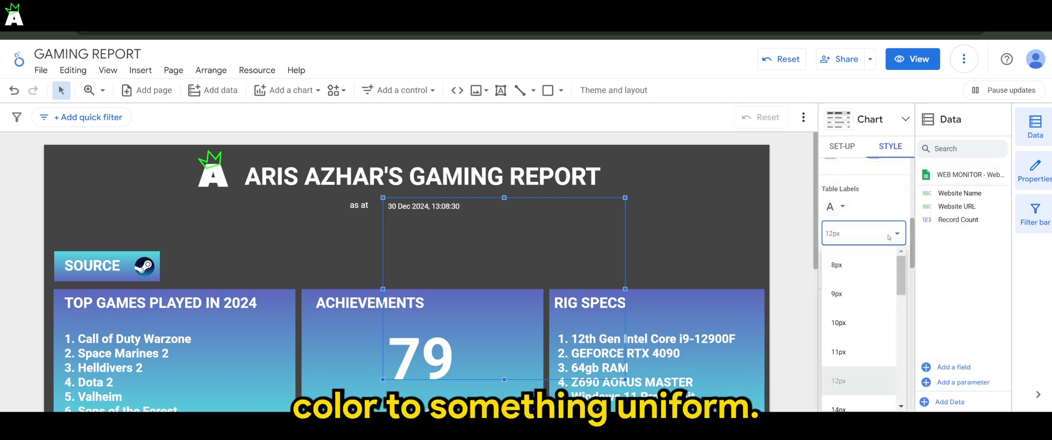
pyautogui.scroll(-3, 866, 328)
pyautogui.scroll(-1, 865, 331)
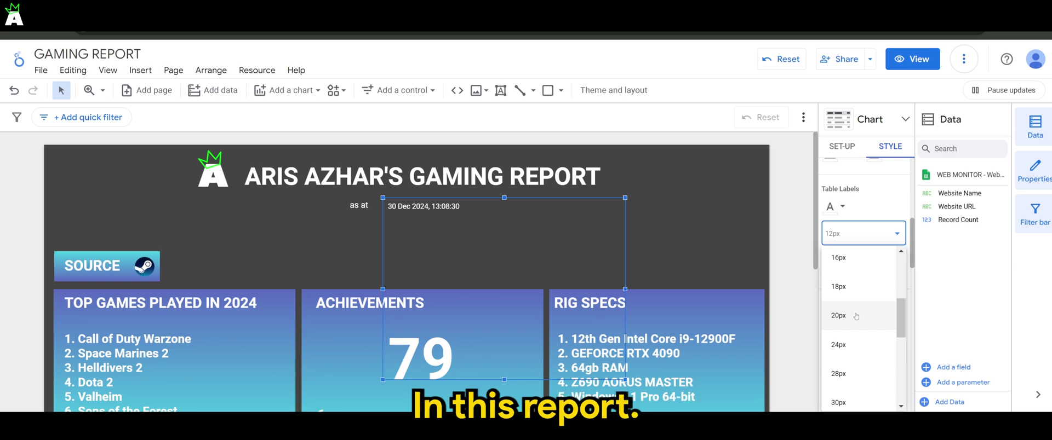
pyautogui.click(852, 345)
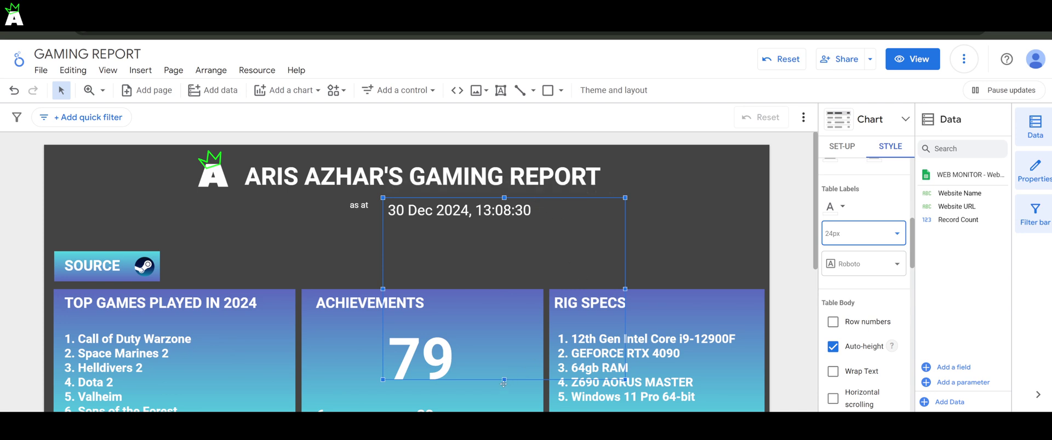
# Step: Shrink the date box's height and width and move it beside 'as at'
pyautogui.moveTo(503, 379); pyautogui.dragTo(510, 227)
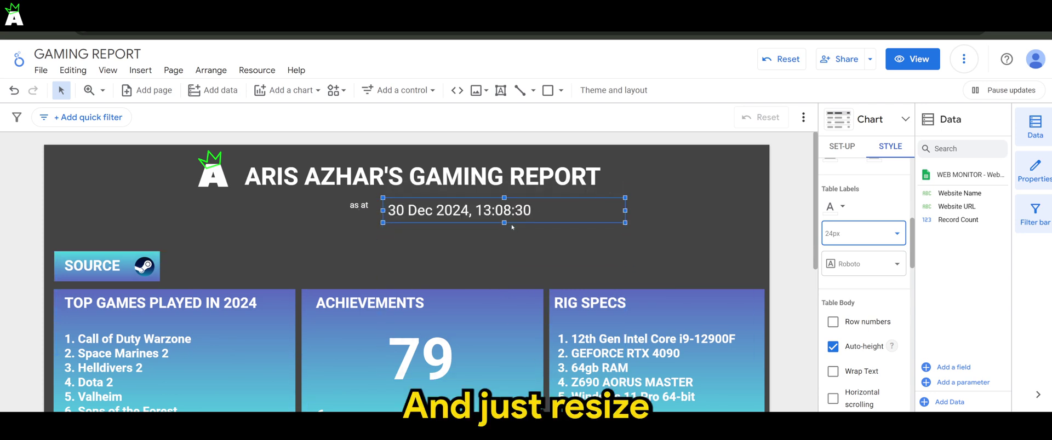
pyautogui.moveTo(623, 214); pyautogui.dragTo(538, 211)
pyautogui.moveTo(474, 201); pyautogui.dragTo(472, 196)
pyautogui.click(624, 221)
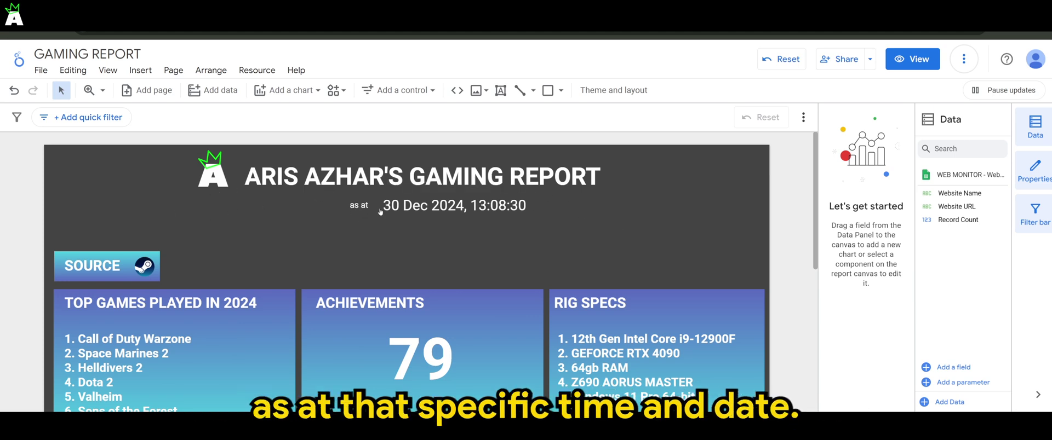
# Step: Nudge the date box slightly left to line it up with the 'as at' label
pyautogui.click(356, 201)
pyautogui.click(394, 204)
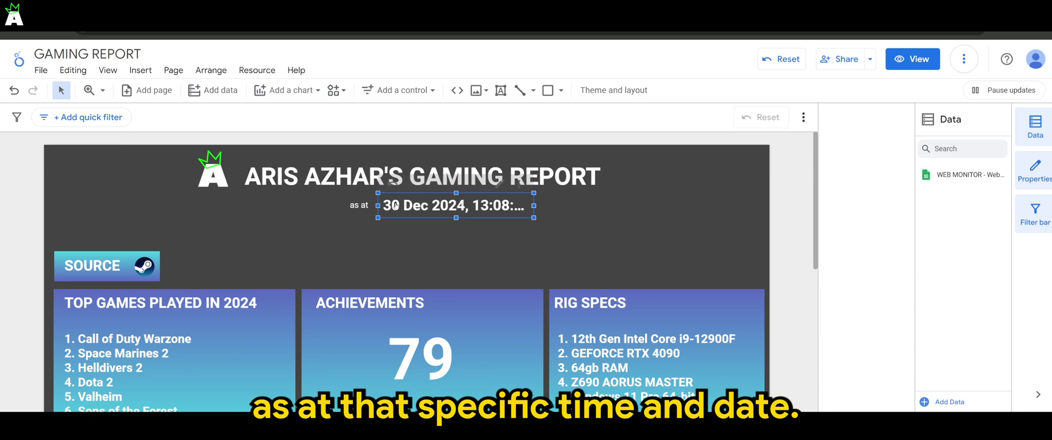
pyautogui.moveTo(433, 192); pyautogui.dragTo(428, 191)
pyautogui.click(298, 233)
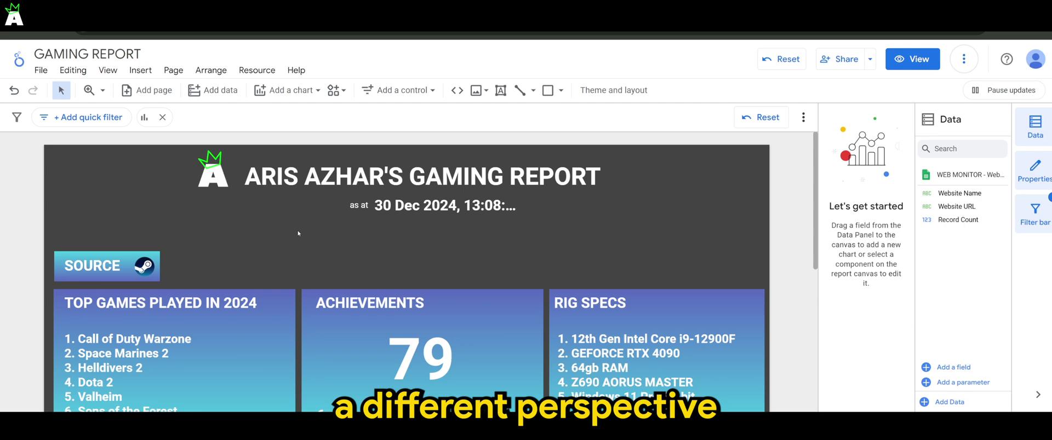
pyautogui.click(406, 208)
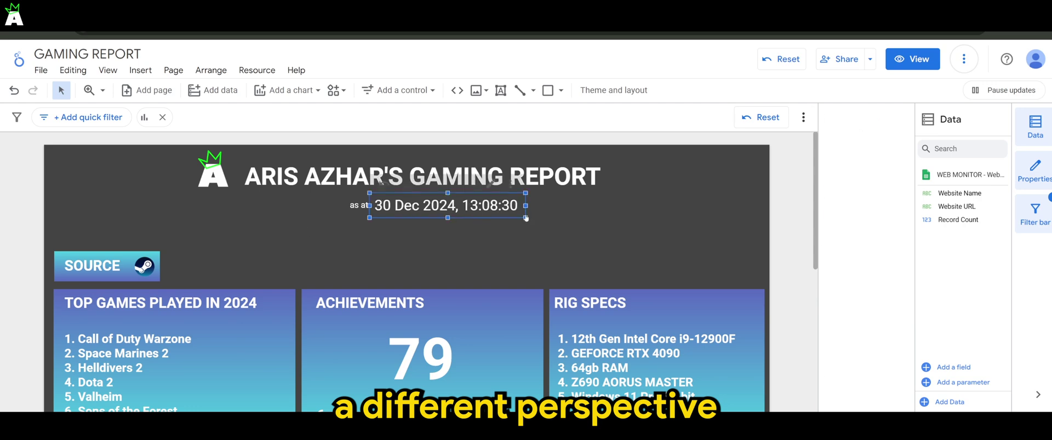
pyautogui.click(545, 211)
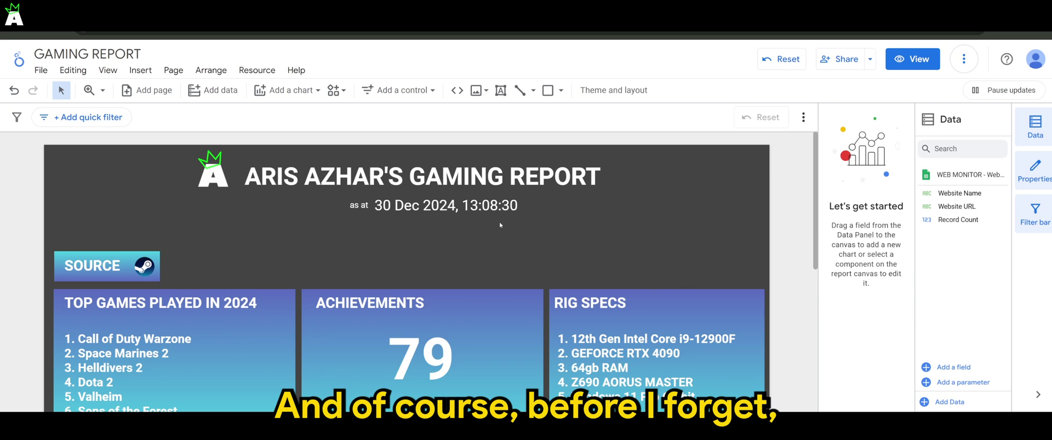
# Step: Switch the report to view mode and refresh data so the stamp updates to 13:10:23
pyautogui.click(964, 59)
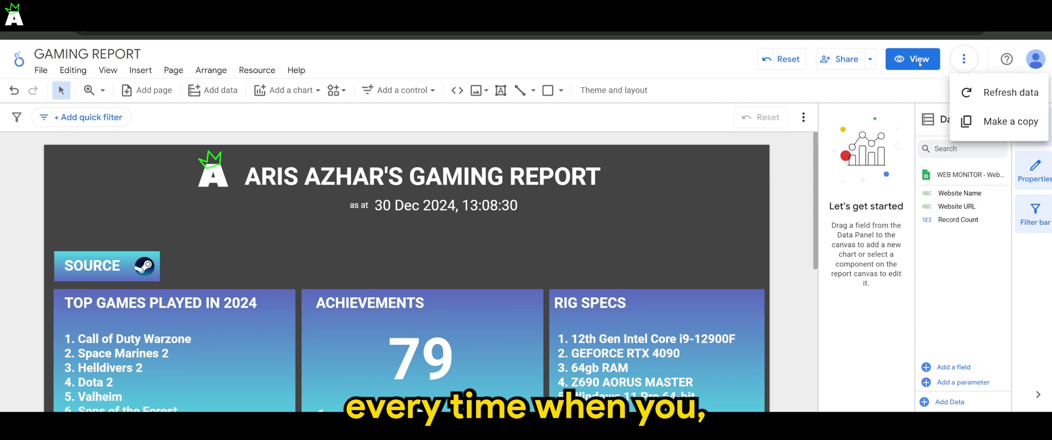
pyautogui.click(919, 64)
pyautogui.click(961, 68)
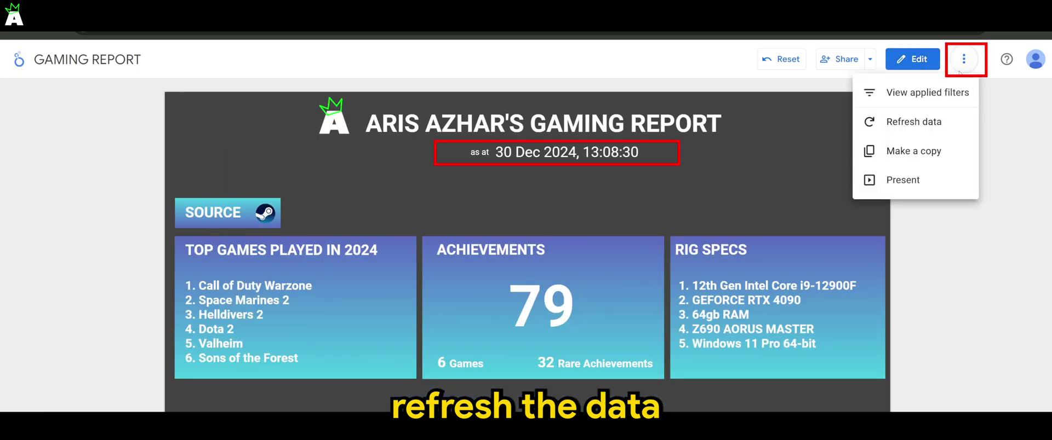
pyautogui.click(908, 129)
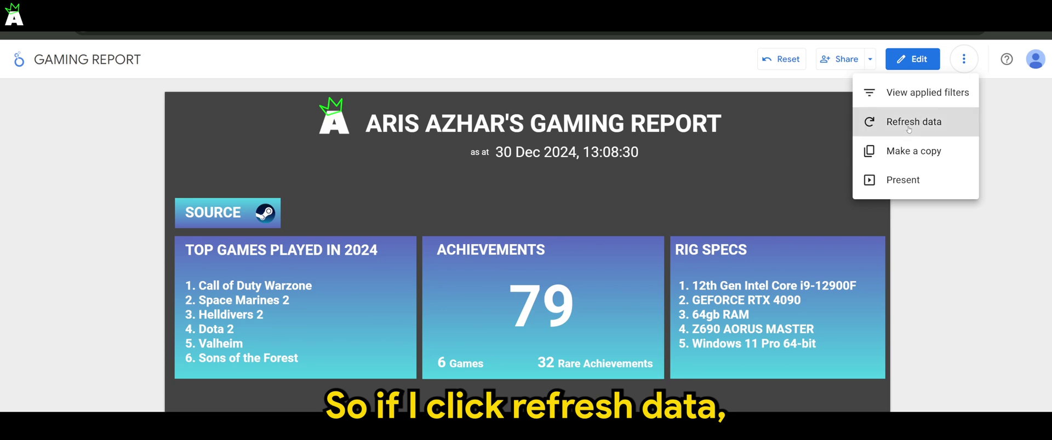